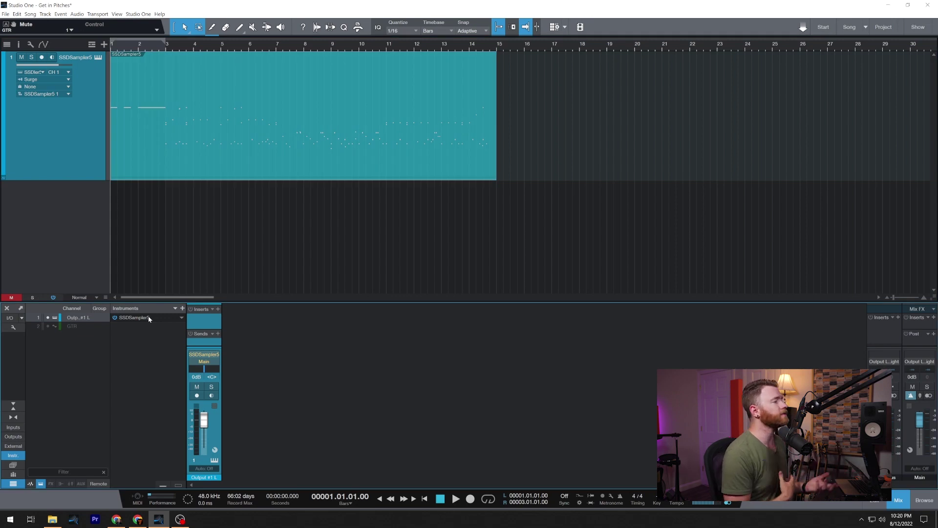
- Open and close the SSD5 drum instrument window, then play and stop the drum part
{"action": "left_click", "coordinate": [148, 317]}
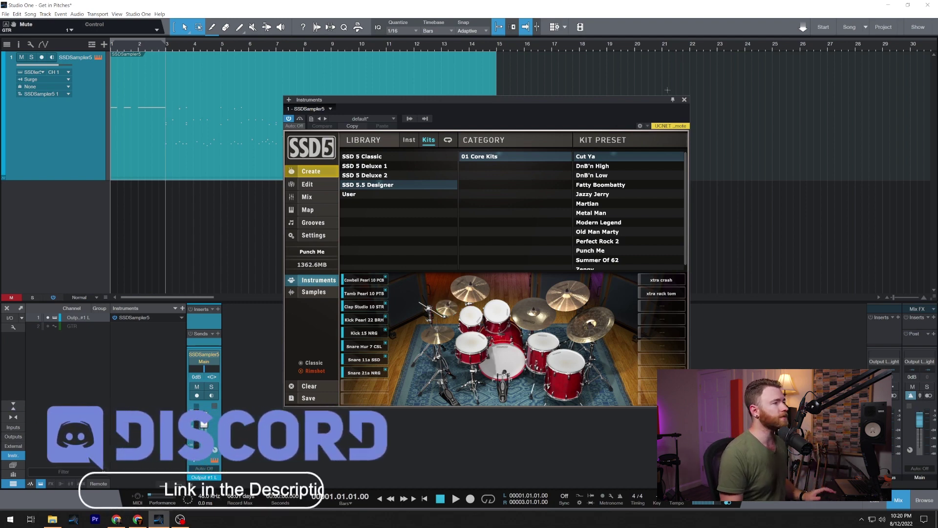
{"action": "left_click", "coordinate": [685, 100]}
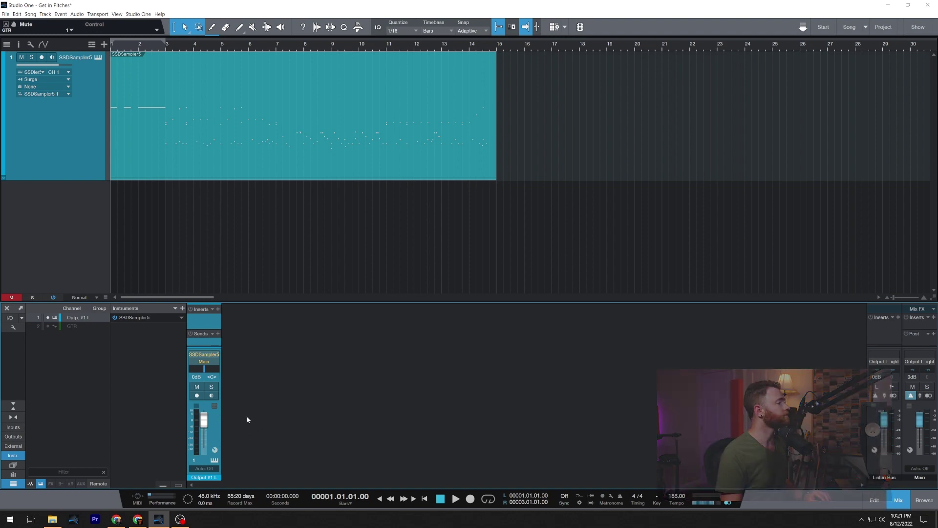
{"action": "key", "text": "space"}
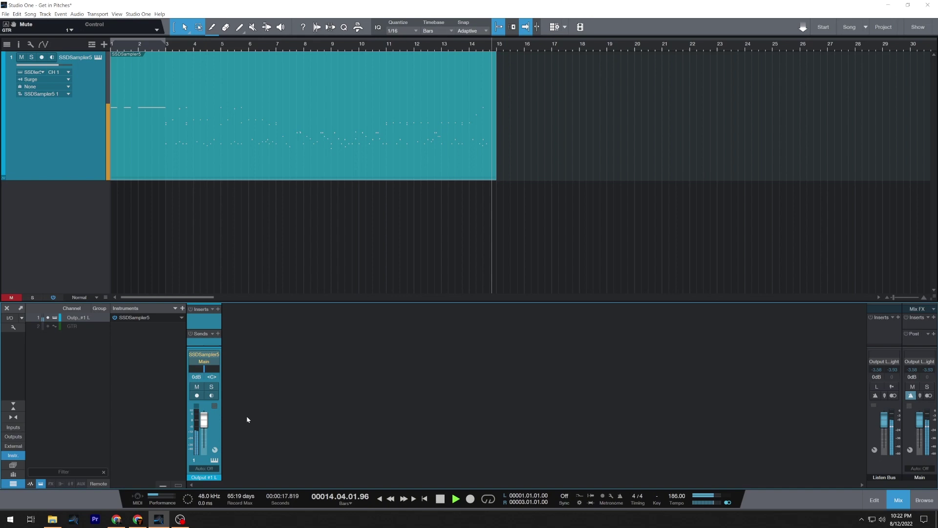
{"action": "key", "text": "space"}
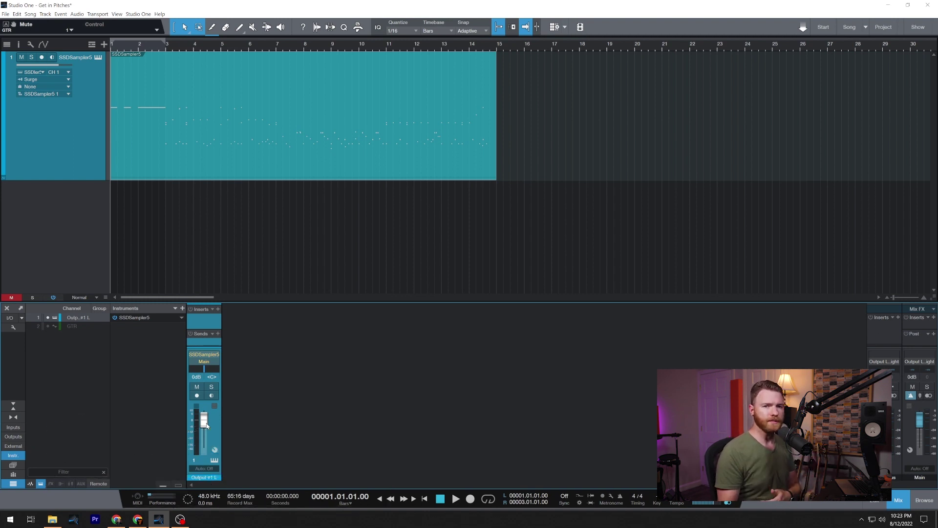
- Apply Explode Pitches to Tracks to the SSDSampler5 drum MIDI part
{"action": "left_click", "coordinate": [249, 170]}
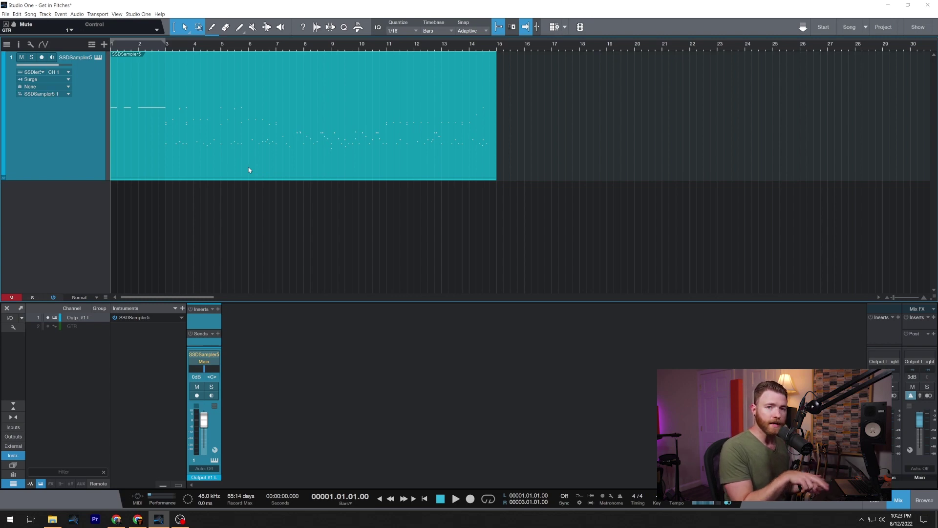
{"action": "right_click", "coordinate": [249, 170]}
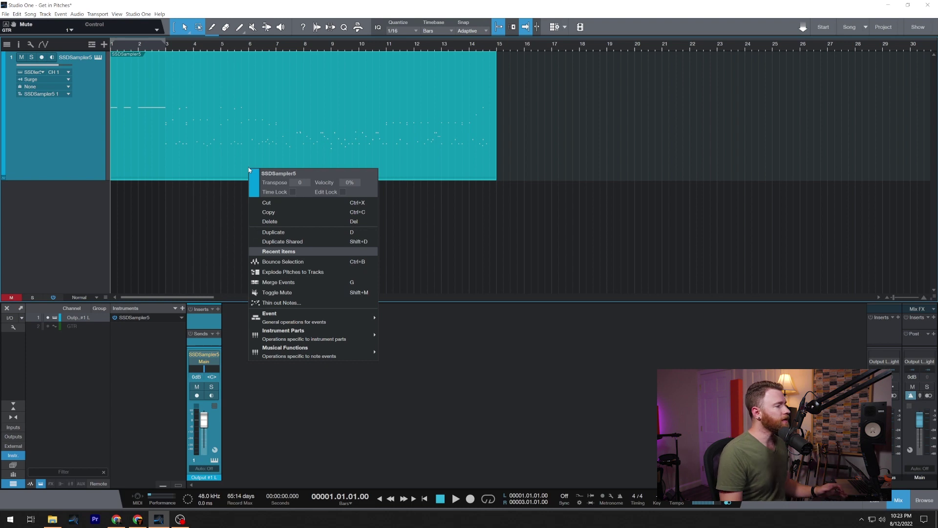
{"action": "mouse_move", "coordinate": [295, 333]}
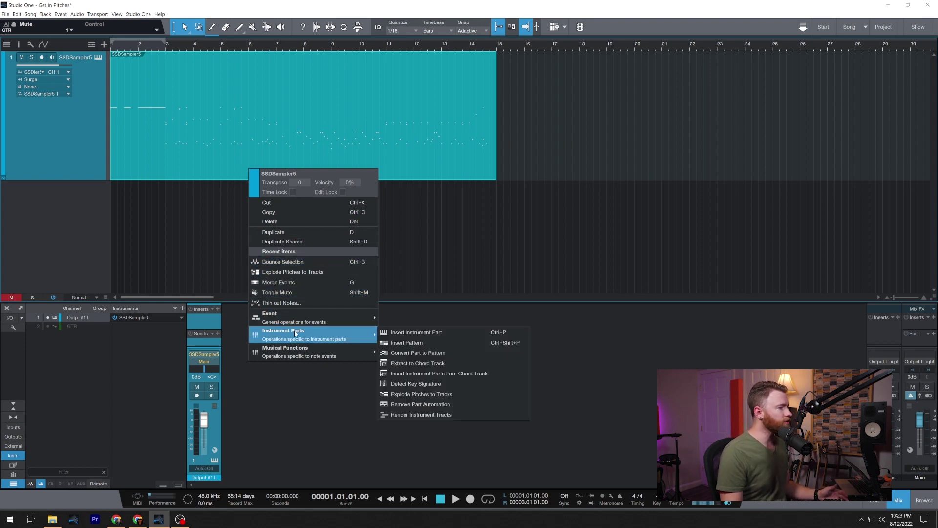
{"action": "left_click", "coordinate": [450, 397]}
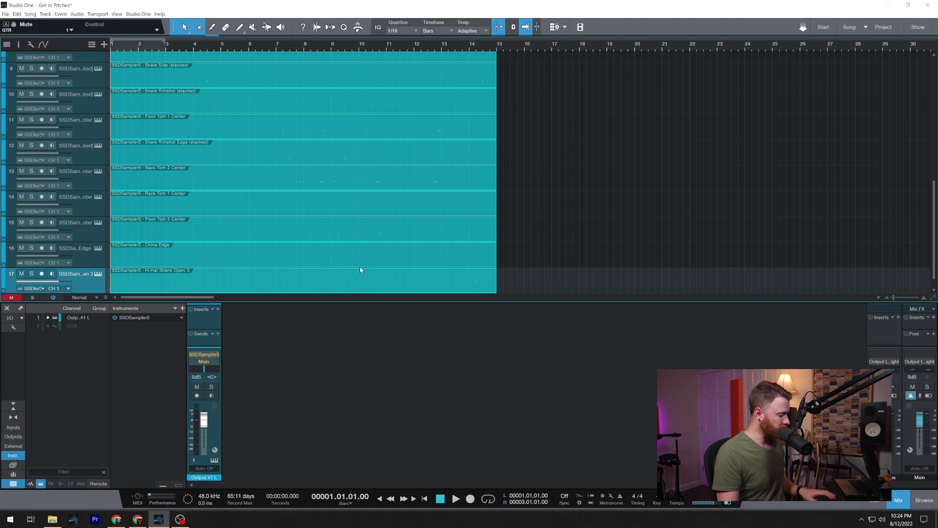
- Hide the Console, enlarge the track heights, and select the drum events on tracks 13–15
{"action": "key", "text": "F3"}
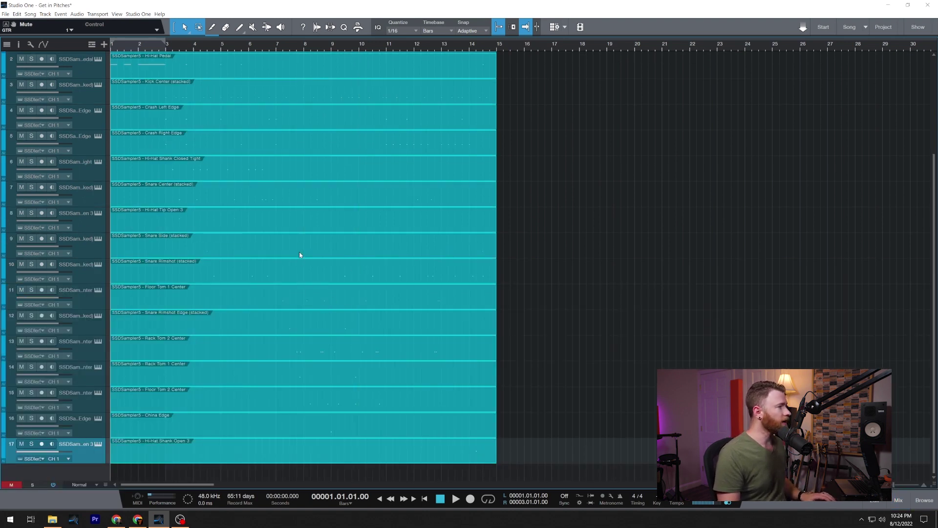
{"action": "key", "text": "shift+e"}
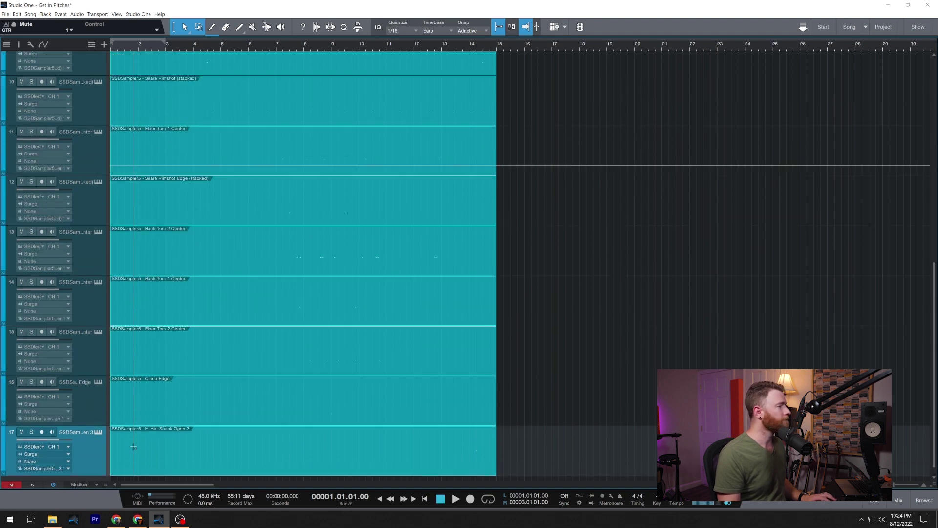
{"action": "key", "text": "shift+e"}
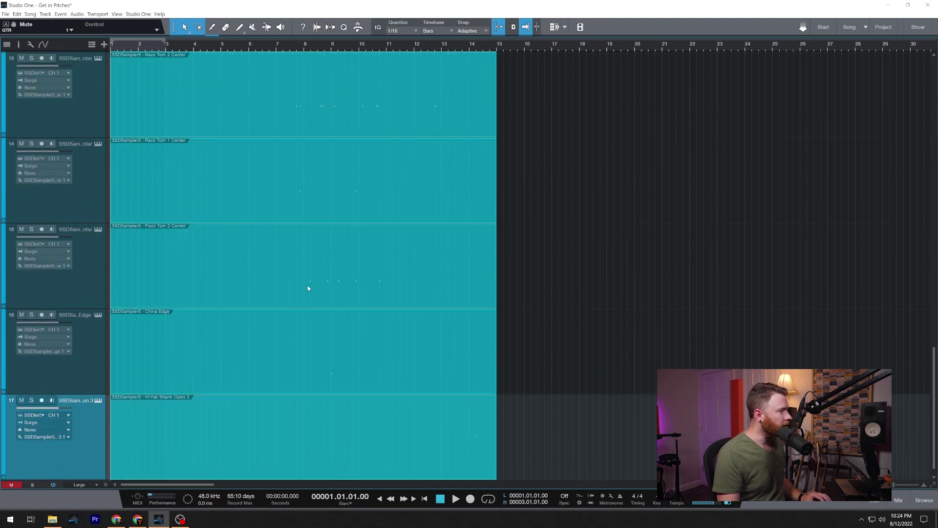
{"action": "left_click", "coordinate": [317, 288]}
{"action": "left_click", "coordinate": [319, 215]}
{"action": "left_click", "coordinate": [325, 134]}
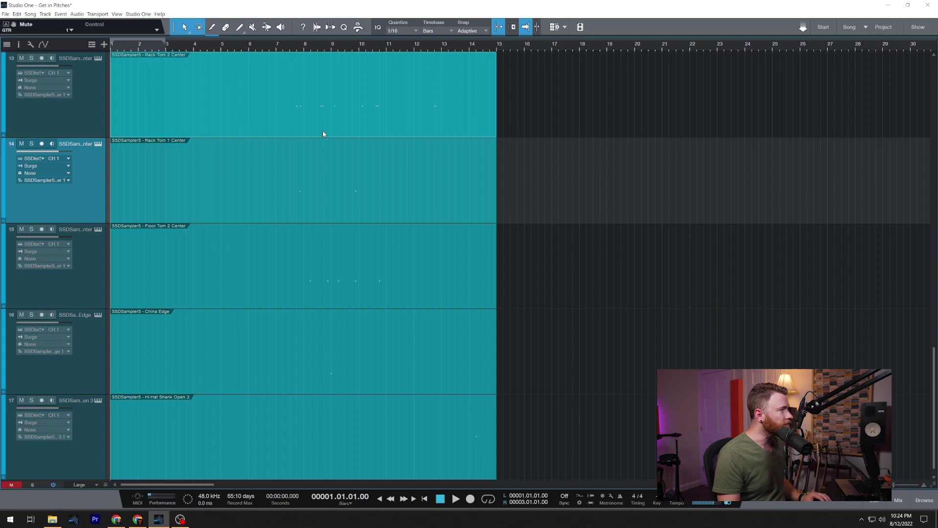
- Scroll up through the tracks, toggle the Console, and reset track height to Normal
{"action": "scroll", "coordinate": [286, 198], "scroll_direction": "up", "scroll_amount": 3}
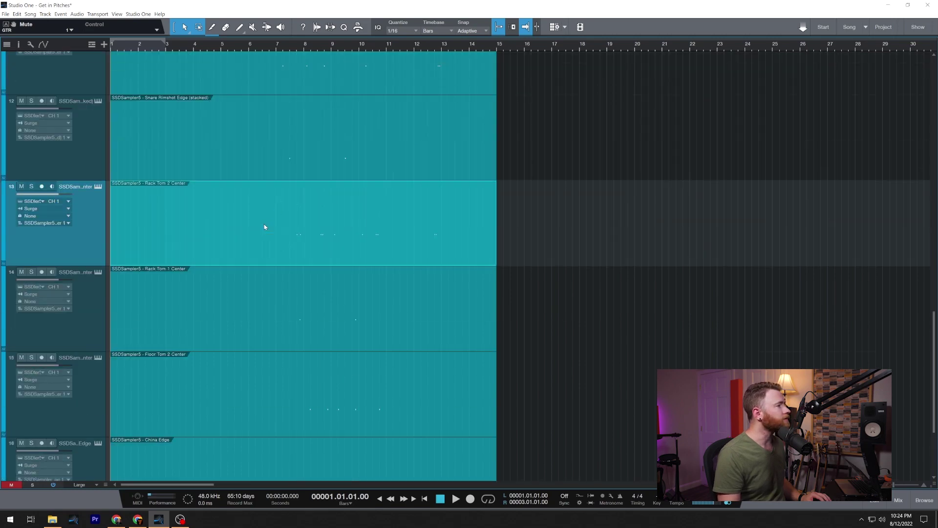
{"action": "scroll", "coordinate": [278, 176], "scroll_direction": "up", "scroll_amount": 7}
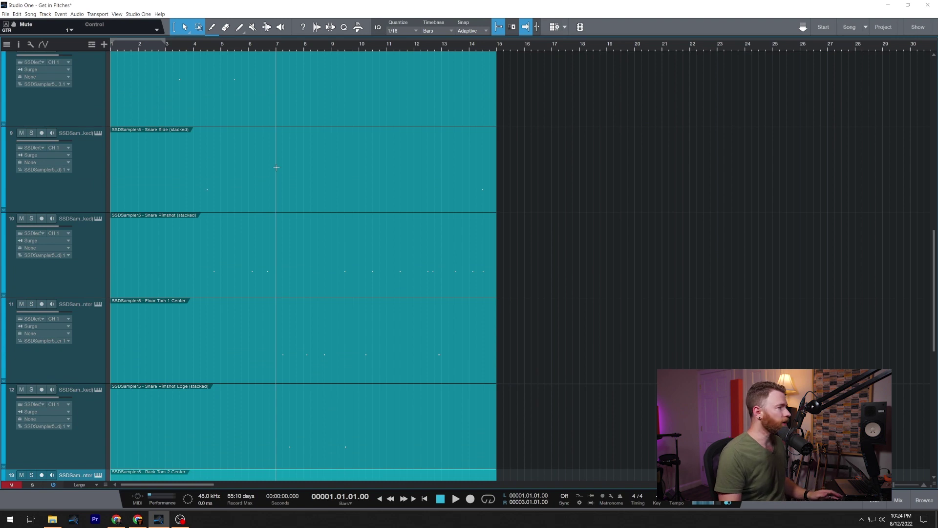
{"action": "scroll", "coordinate": [276, 168], "scroll_direction": "up", "scroll_amount": 9}
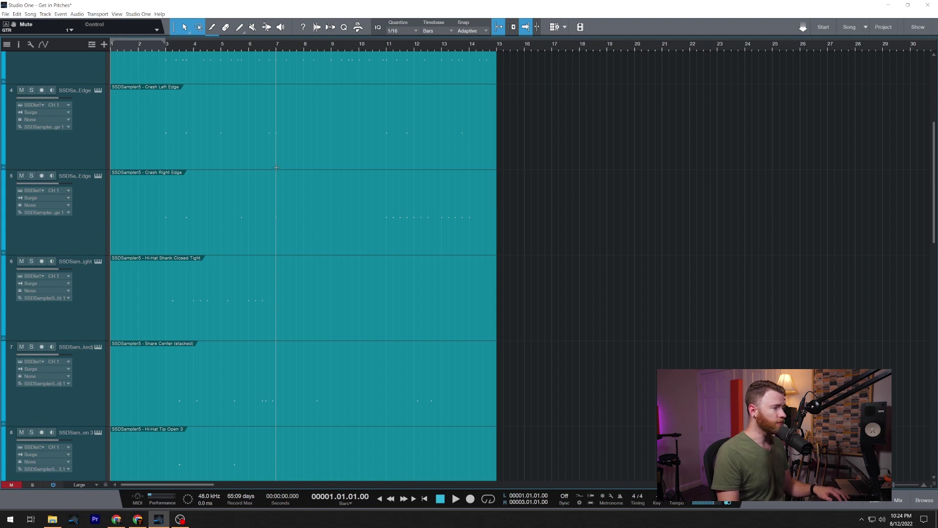
{"action": "key", "text": "F3"}
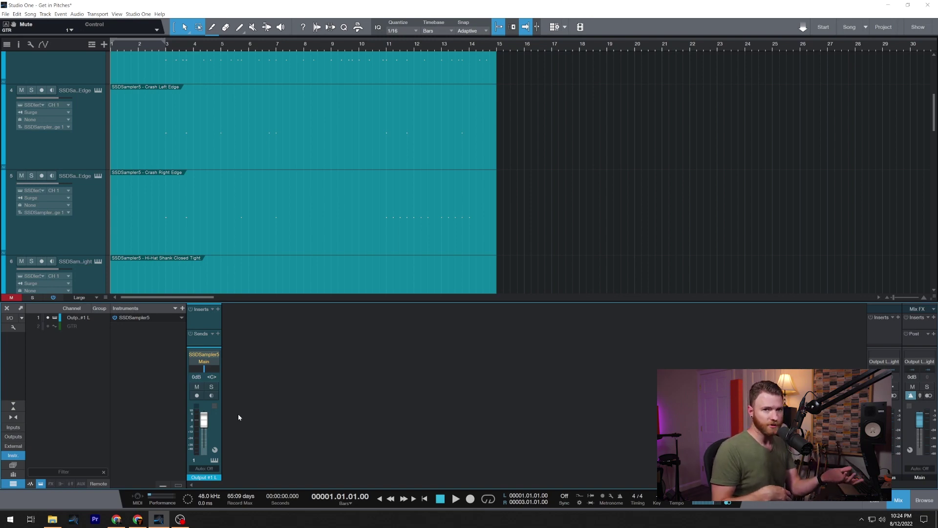
{"action": "key", "text": "F3"}
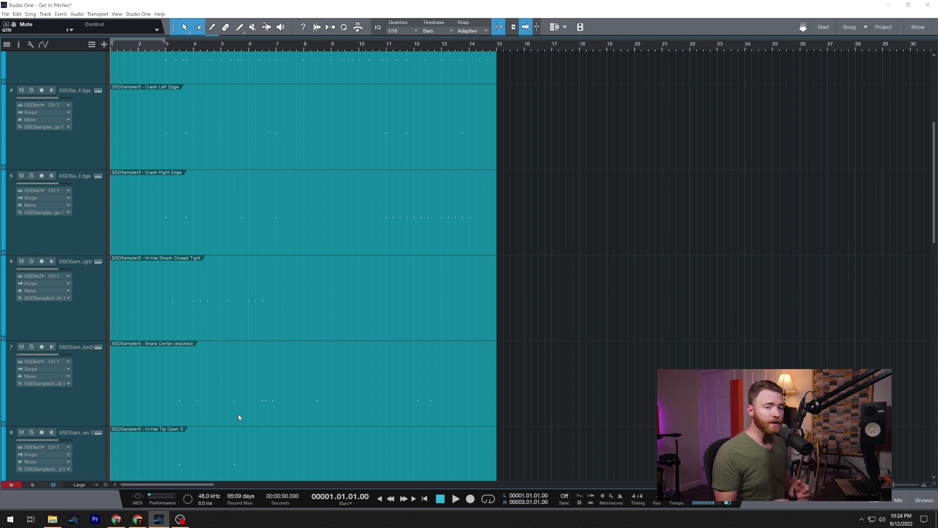
{"action": "key", "text": "shift+w"}
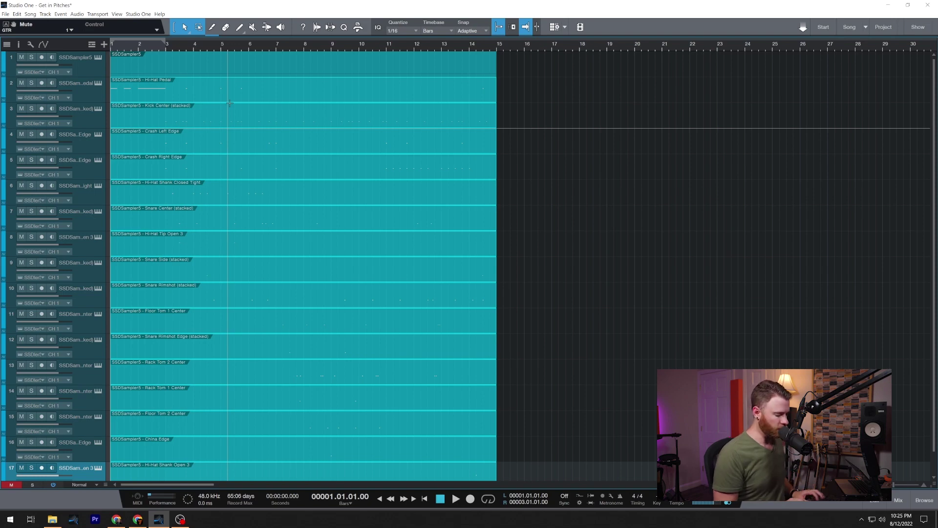
- Bounce the selected exploded drum tracks to audio with Ctrl+B
{"action": "key", "text": "ctrl+b"}
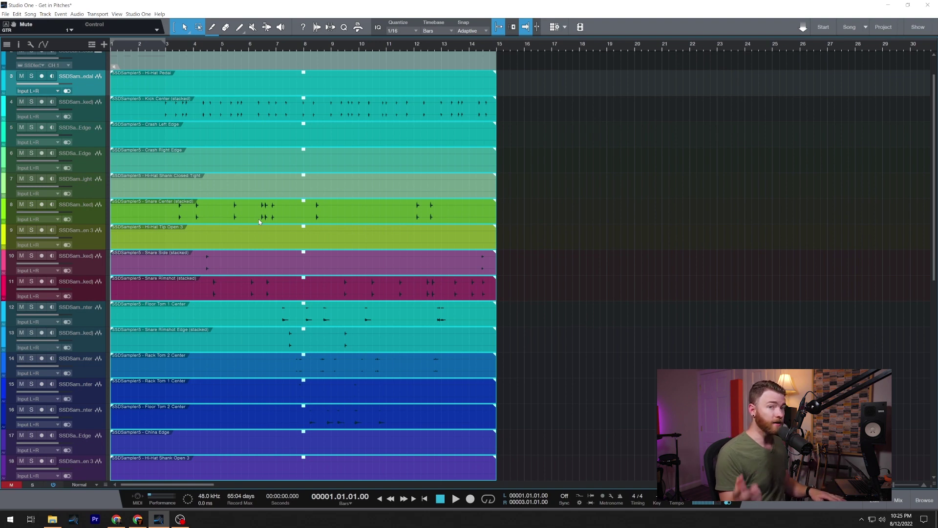
- Insert bx_console SSL 4000 E on the kick channel and open the macro toolbar's options
{"action": "key", "text": "F3"}
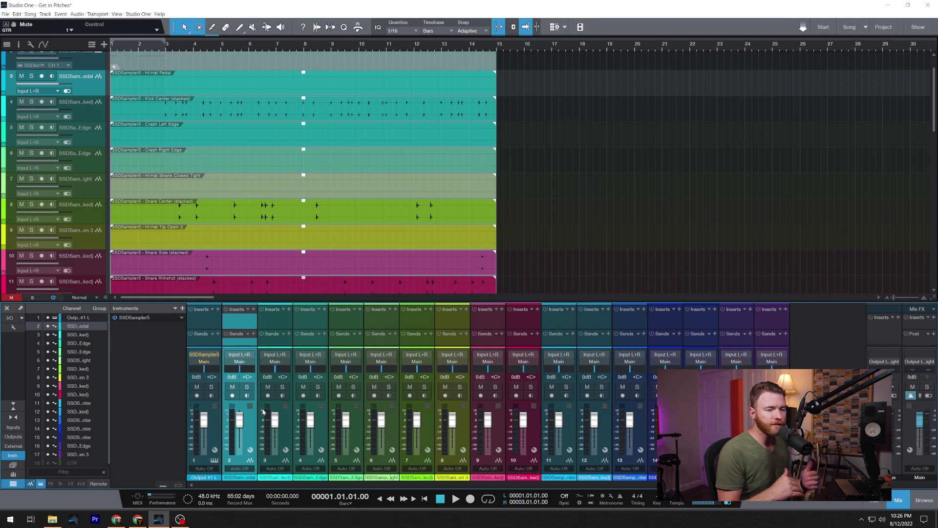
{"action": "left_click", "coordinate": [285, 404]}
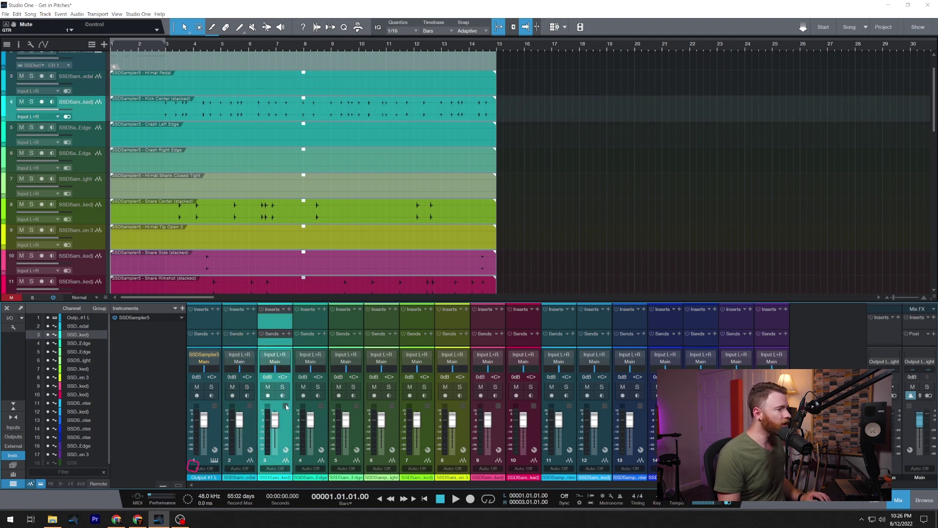
{"action": "left_click", "coordinate": [288, 309]}
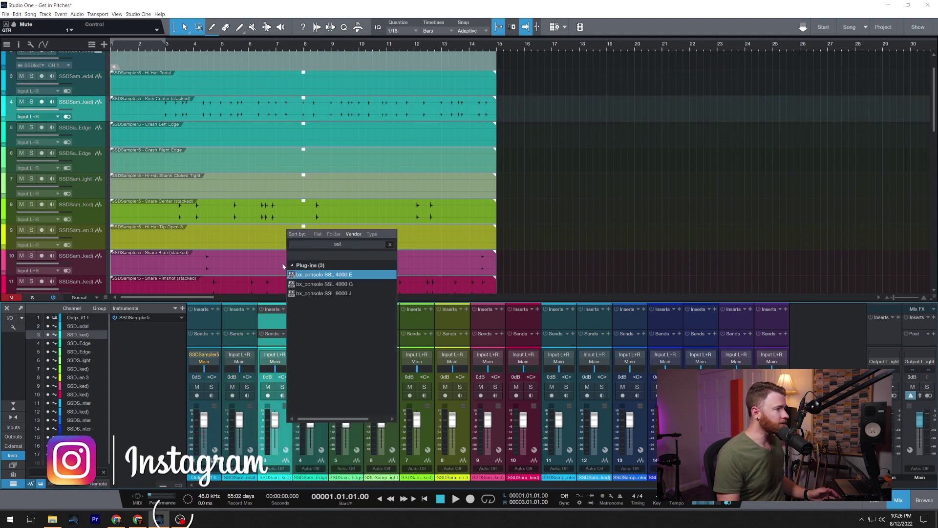
{"action": "double_click", "coordinate": [313, 282]}
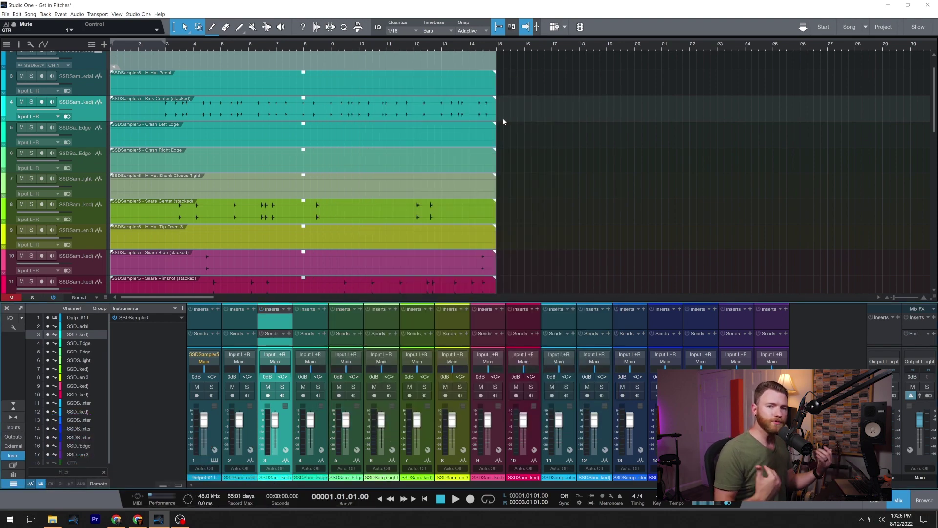
{"action": "left_click", "coordinate": [359, 27]}
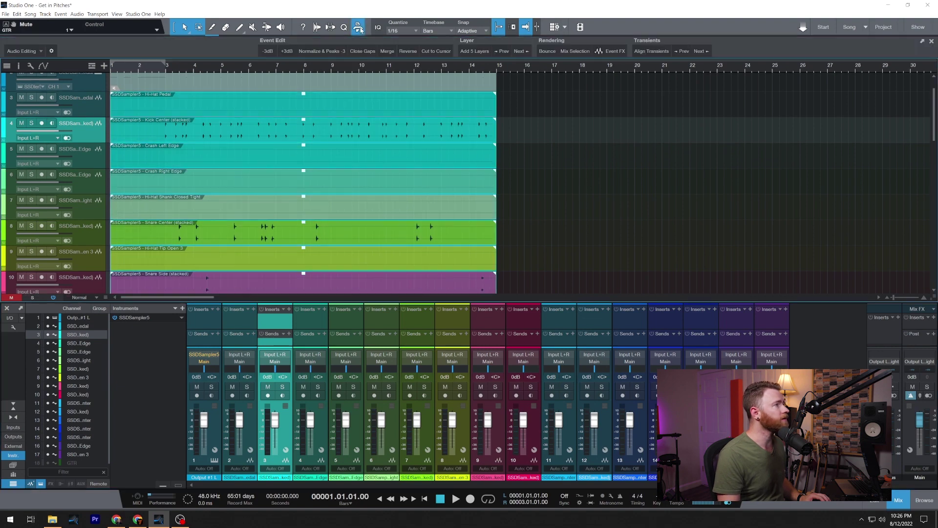
{"action": "left_click", "coordinate": [51, 51]}
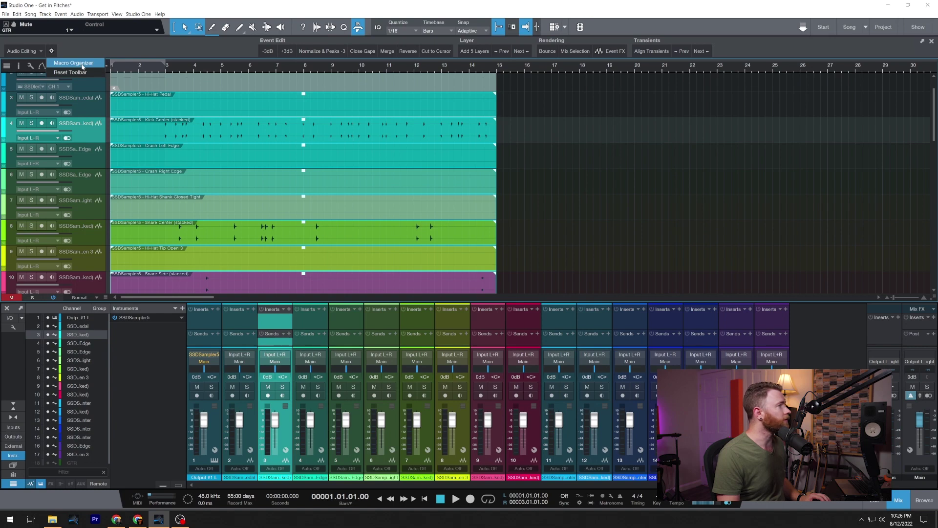
- Start a new macro in the Macro Organizer titled 'Explode and Bounce'
{"action": "left_click", "coordinate": [73, 63]}
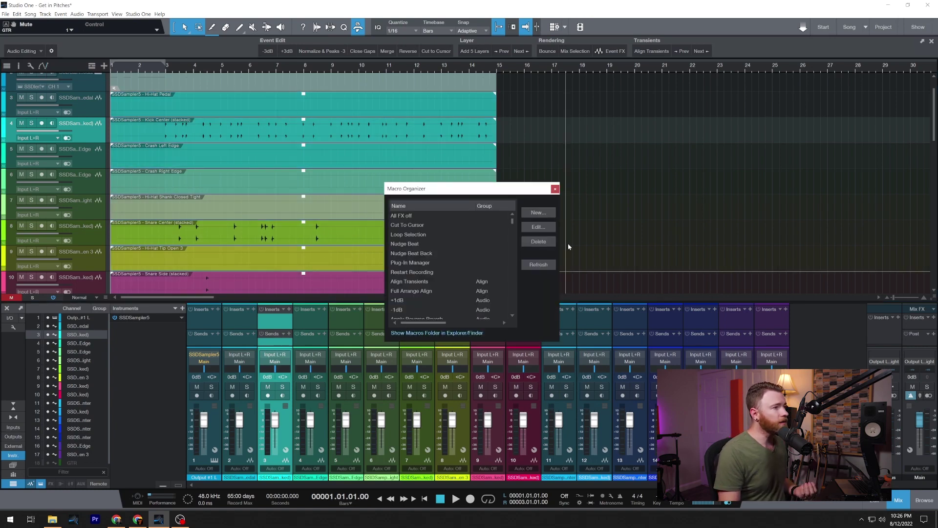
{"action": "left_click", "coordinate": [538, 212]}
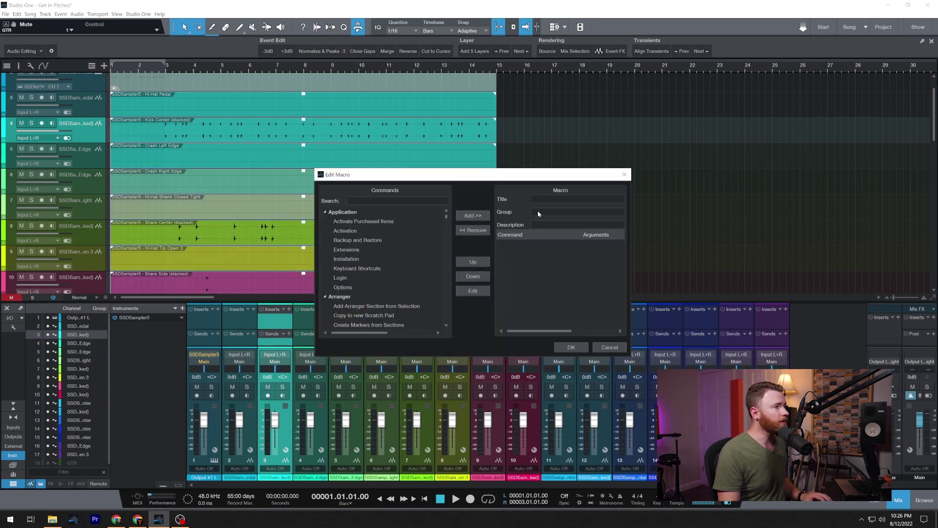
{"action": "left_click", "coordinate": [562, 198]}
{"action": "type", "text": "Explod"}
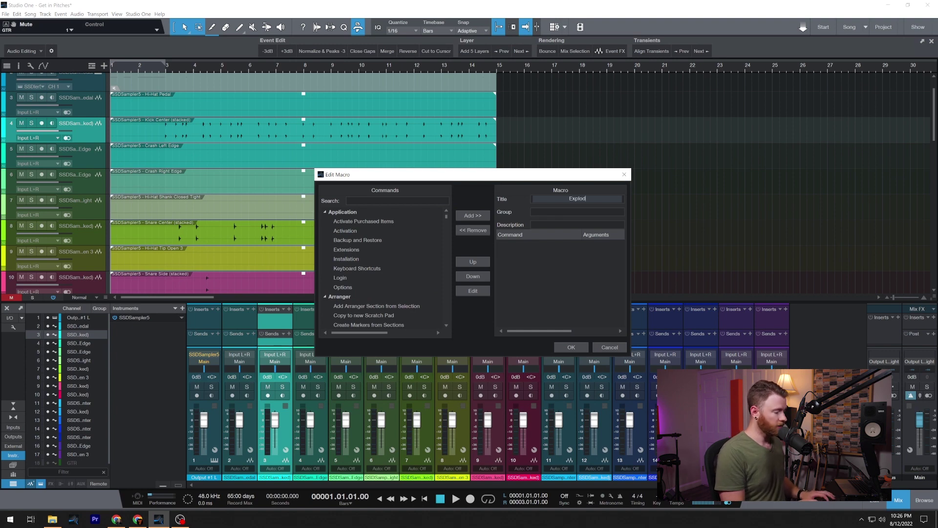
{"action": "type", "text": "e and Bounce"}
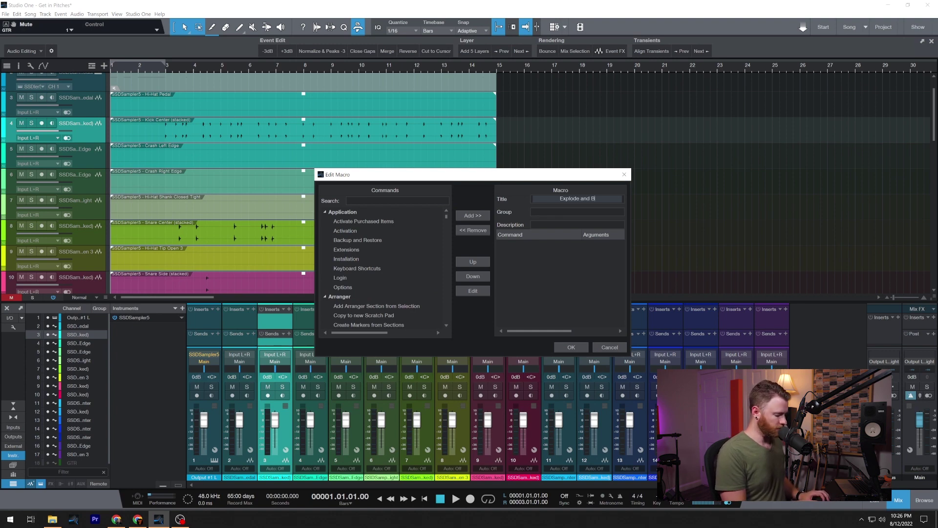
- Add Explode Pitches to Tracks, then Bounce Selection, as the macro's commands
{"action": "left_click", "coordinate": [397, 200]}
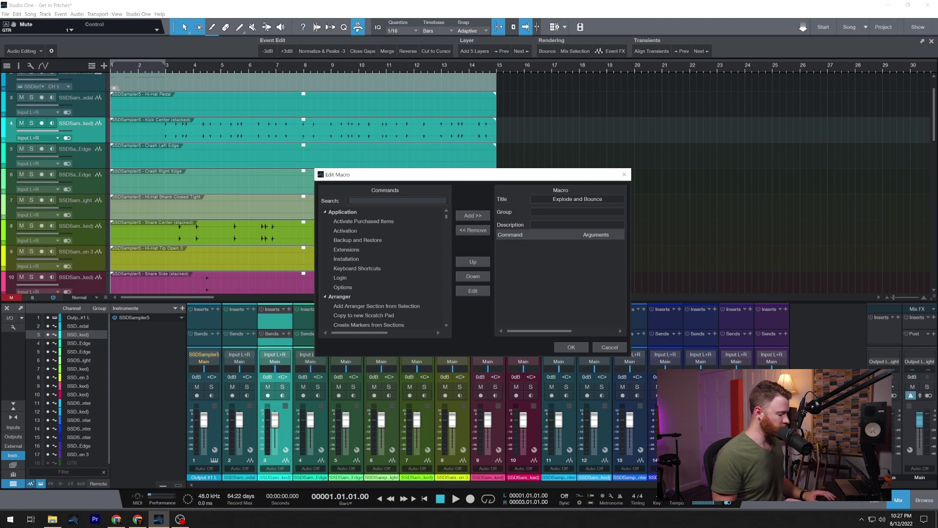
{"action": "type", "text": "expl"}
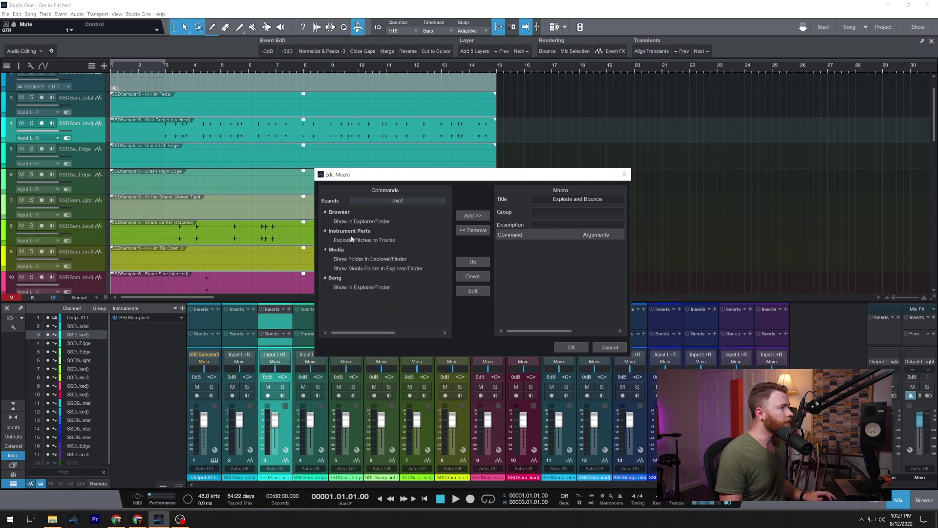
{"action": "left_click", "coordinate": [376, 243]}
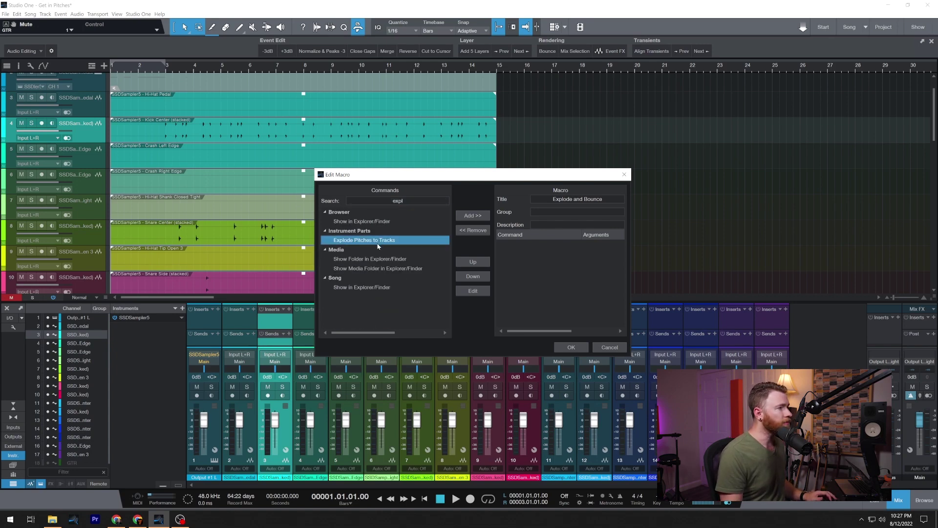
{"action": "left_click", "coordinate": [478, 216]}
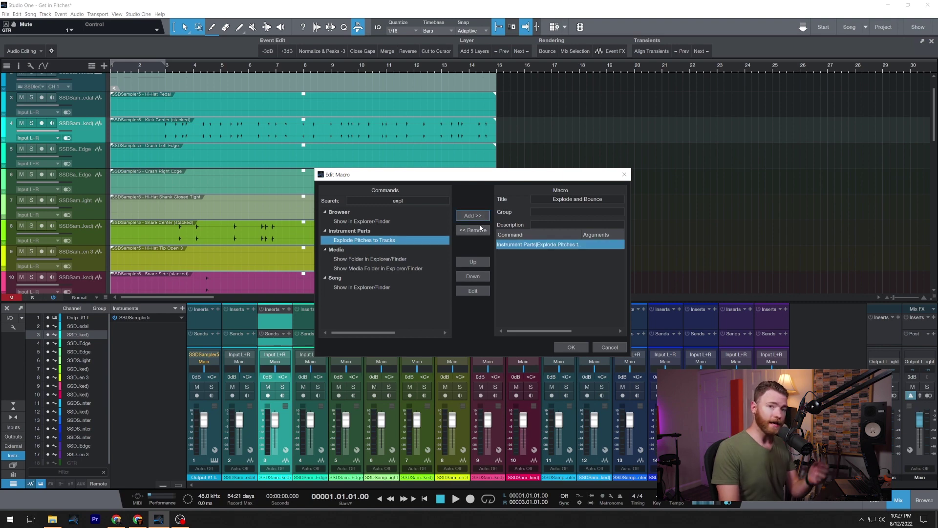
{"action": "left_click", "coordinate": [396, 197]}
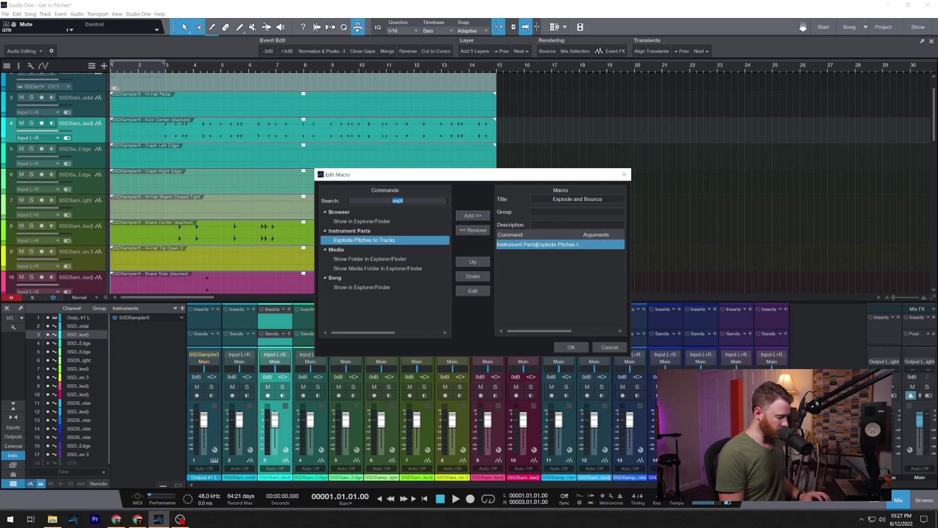
{"action": "type", "text": "bounce"}
{"action": "left_click", "coordinate": [383, 222]}
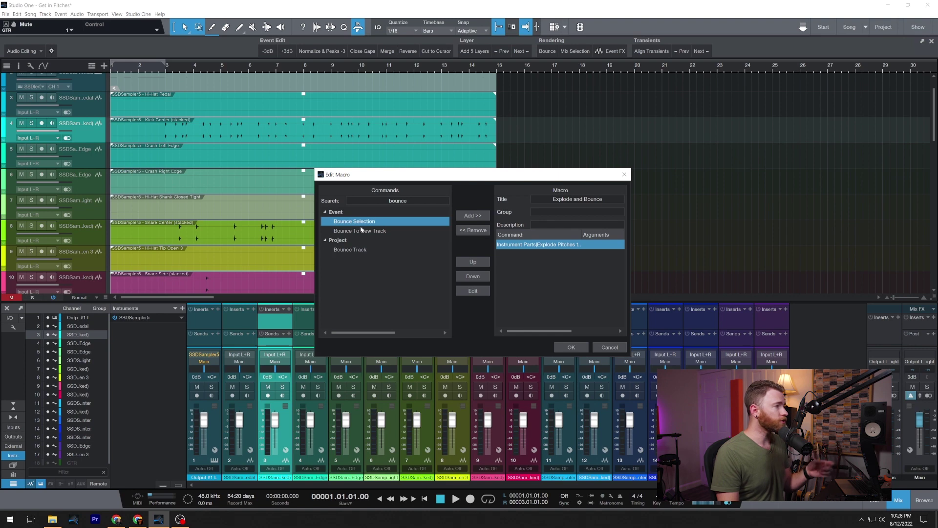
{"action": "left_click", "coordinate": [473, 215]}
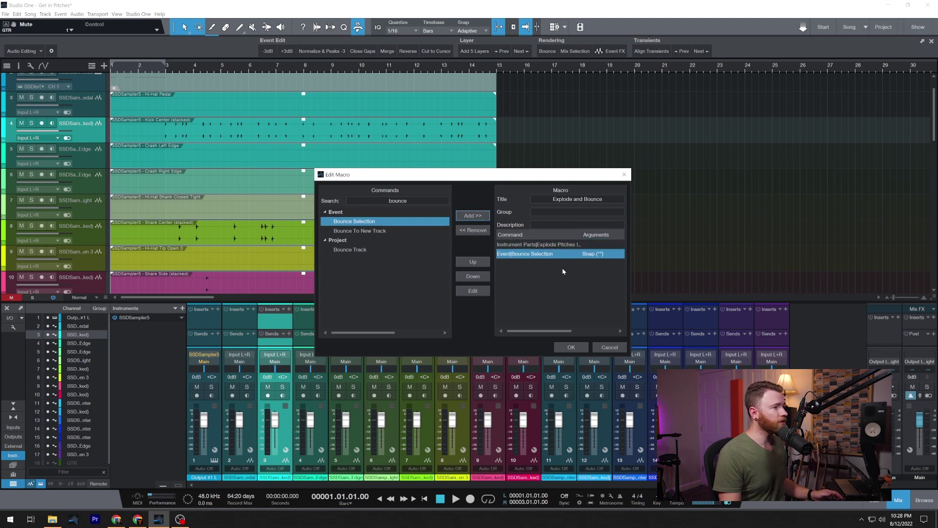
- Save the macro, check it in the list, and close the organizer
{"action": "left_click", "coordinate": [577, 346]}
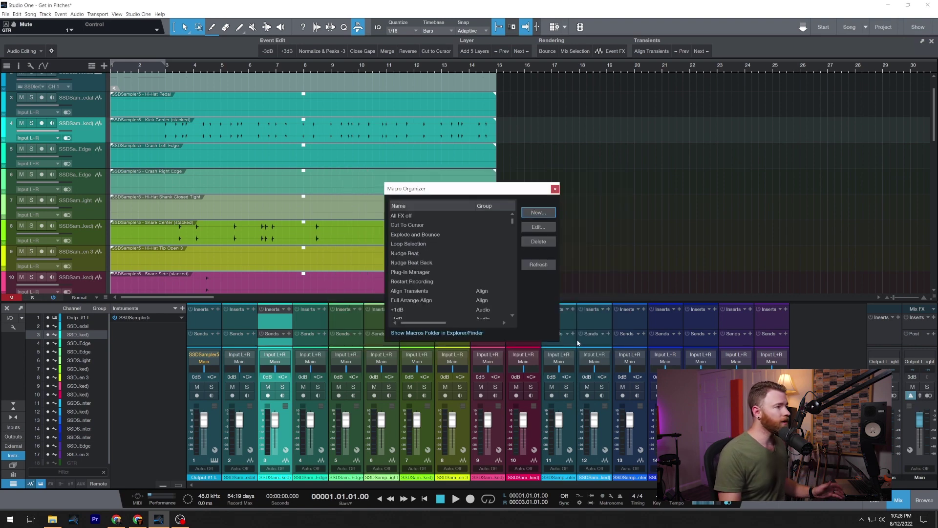
{"action": "left_click", "coordinate": [416, 236]}
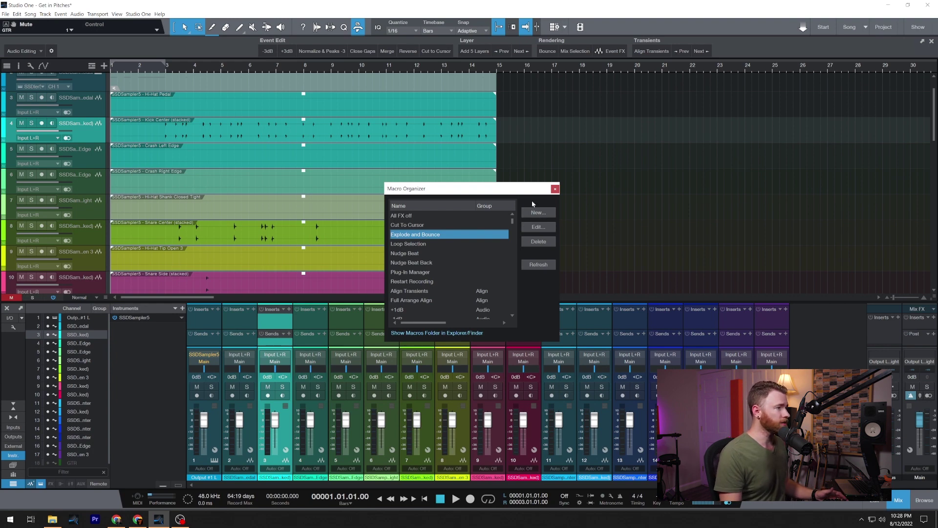
{"action": "left_click", "coordinate": [556, 190]}
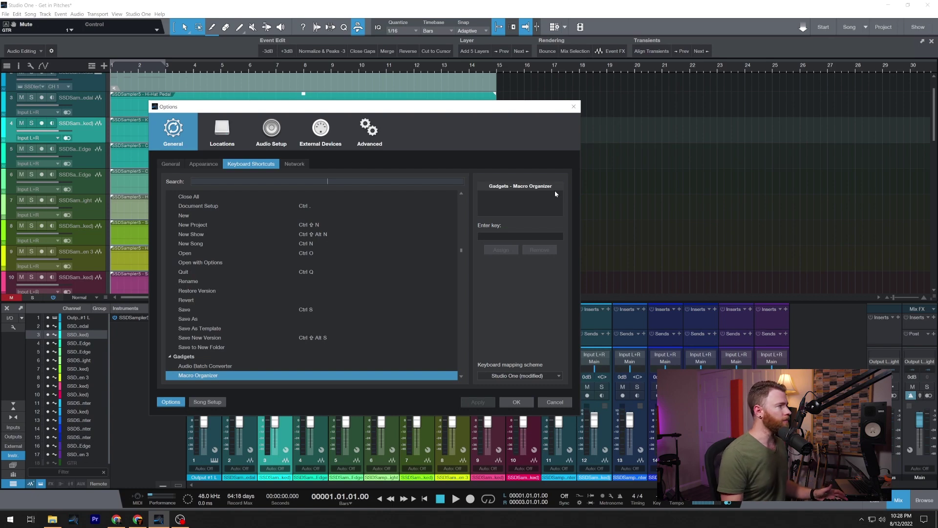
- Assign Ctrl+Shift+Alt+P to the Explode and Bounce macro, then apply and confirm
{"action": "type", "text": "explo"}
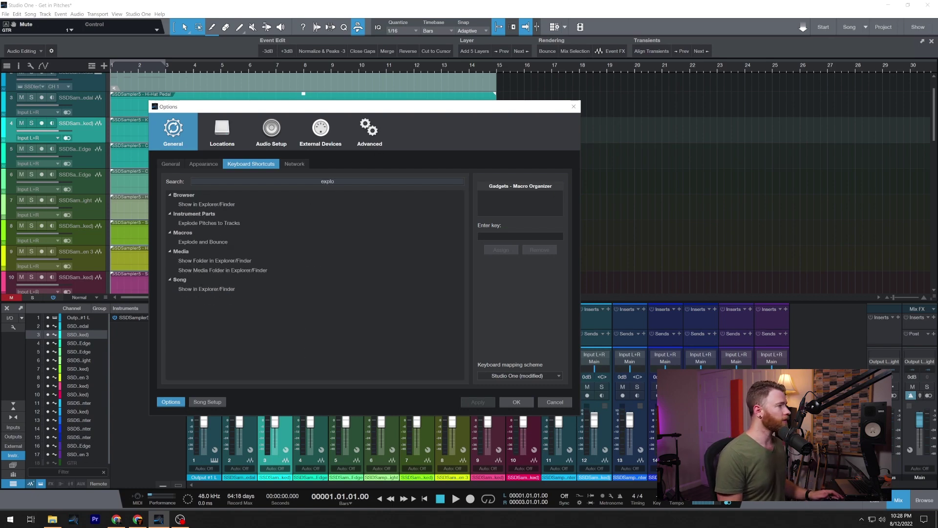
{"action": "key", "text": "BackSpace"}
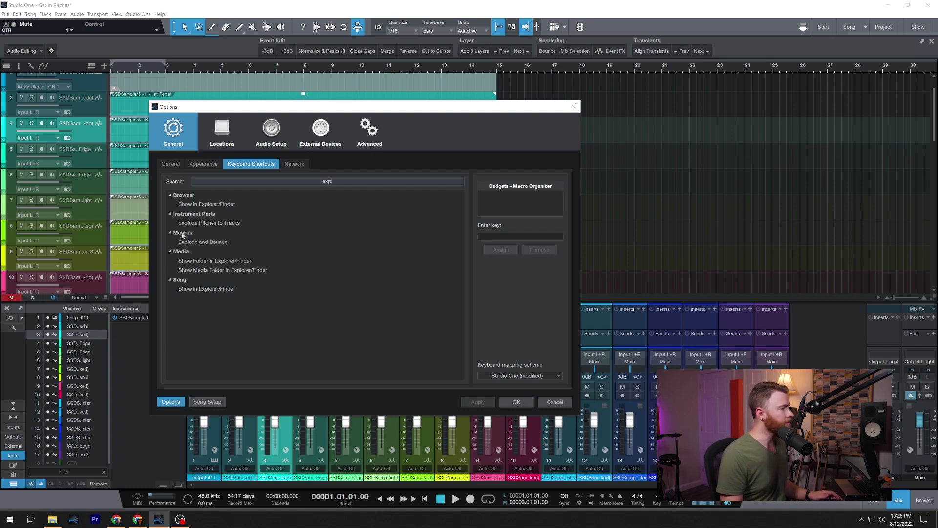
{"action": "left_click", "coordinate": [210, 242]}
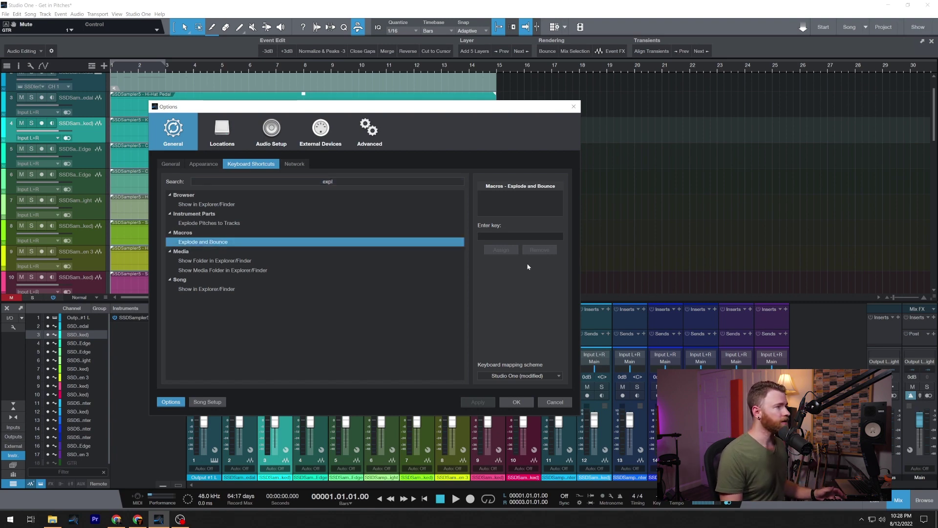
{"action": "left_click", "coordinate": [533, 236]}
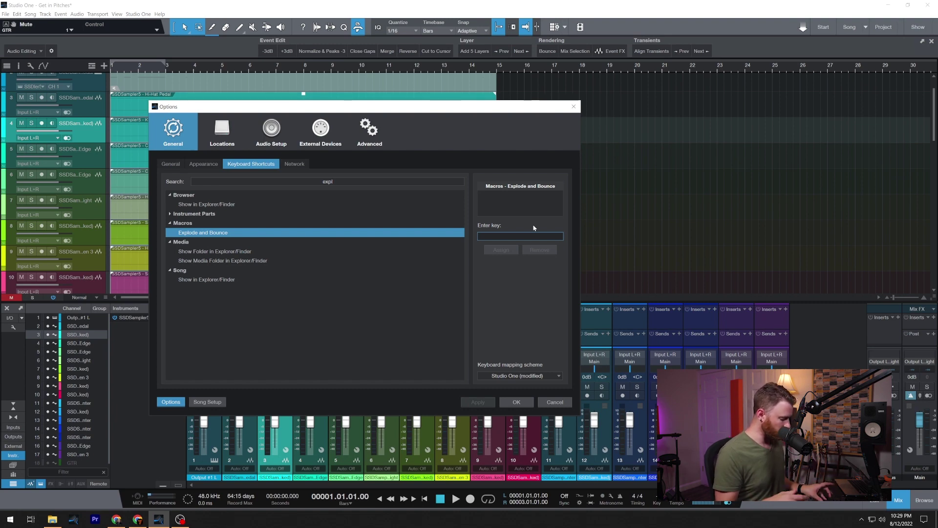
{"action": "key", "text": "ctrl+shift+alt+p"}
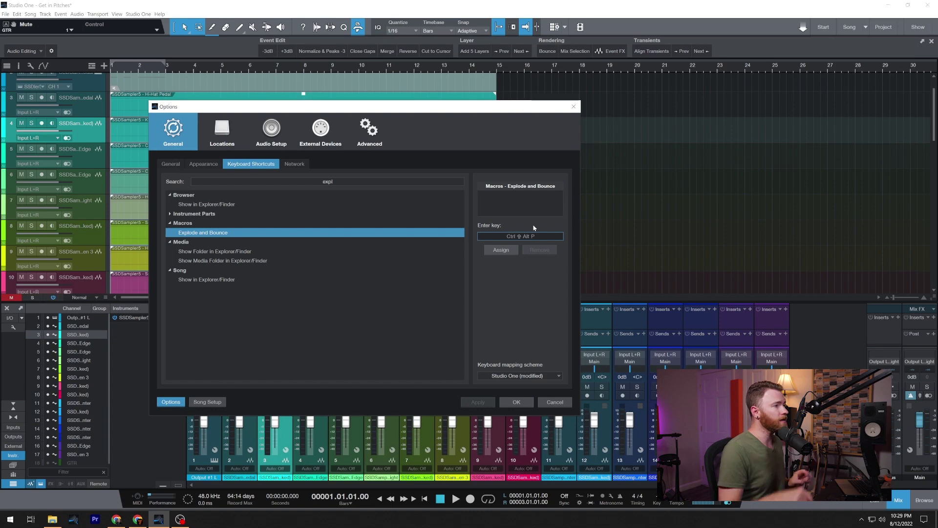
{"action": "left_click", "coordinate": [497, 252]}
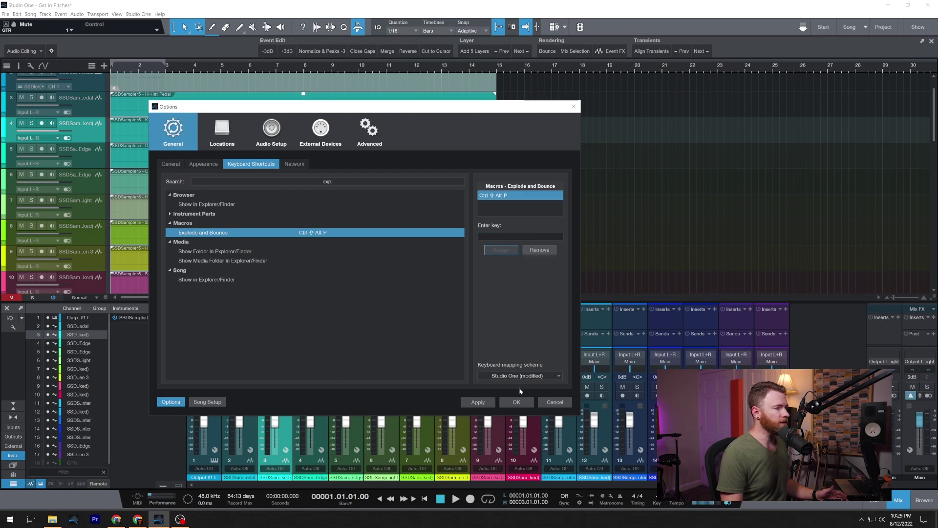
{"action": "left_click", "coordinate": [481, 403]}
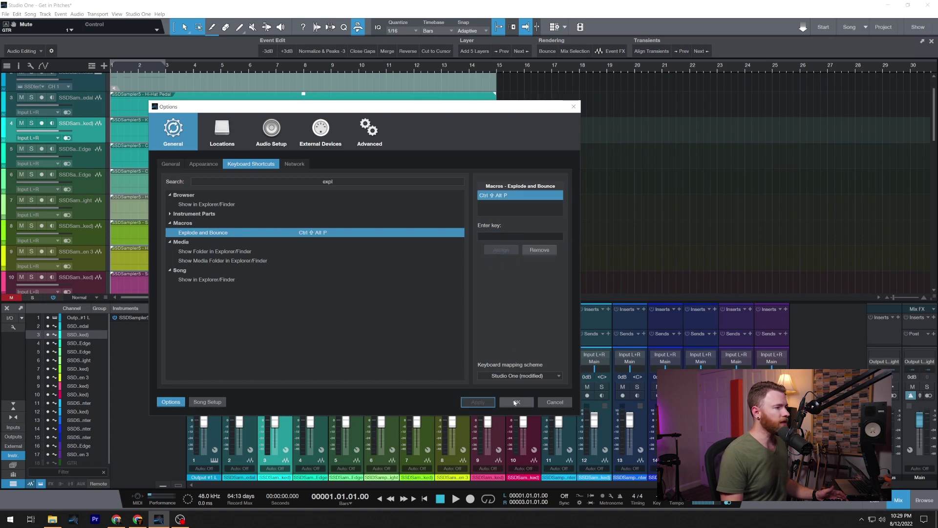
{"action": "left_click", "coordinate": [517, 402]}
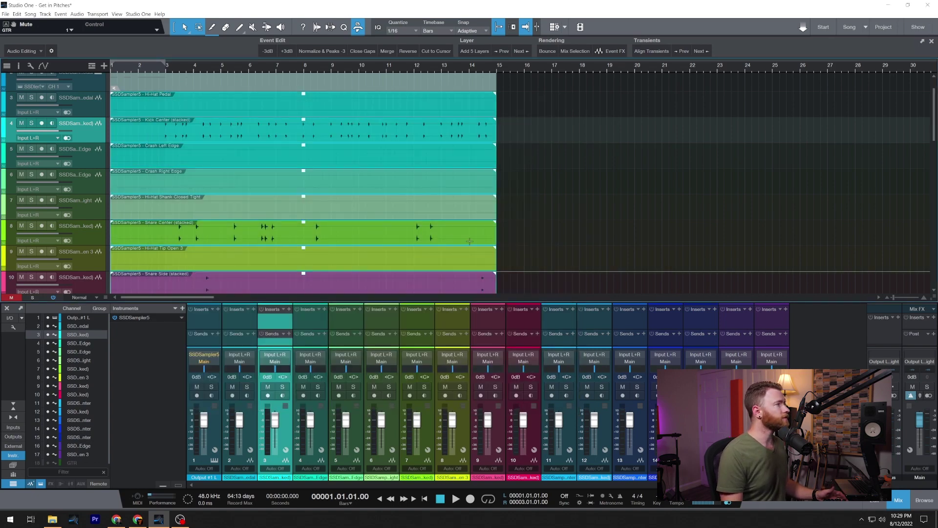
- Undo the earlier explode, select the SSDSampler5 part, and run the Explode and Bounce macro
{"action": "key", "text": "ctrl+z"}
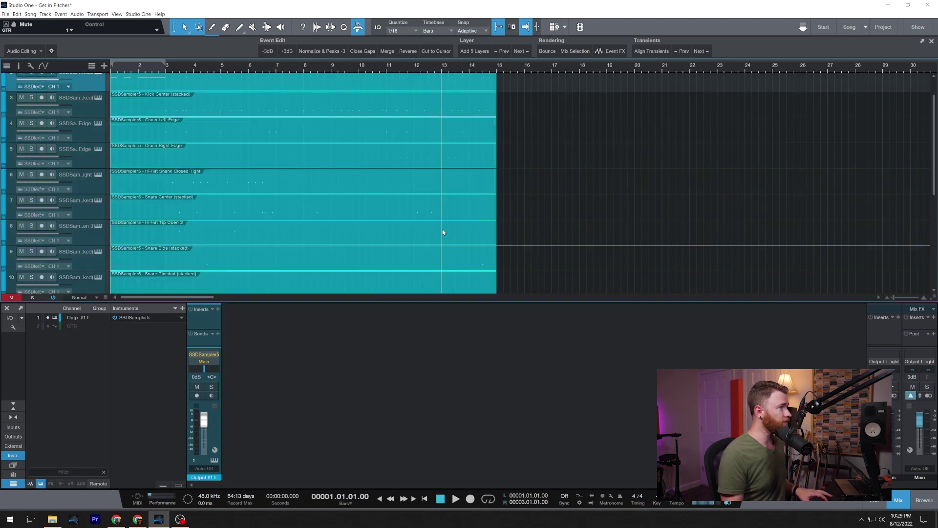
{"action": "left_click", "coordinate": [290, 96]}
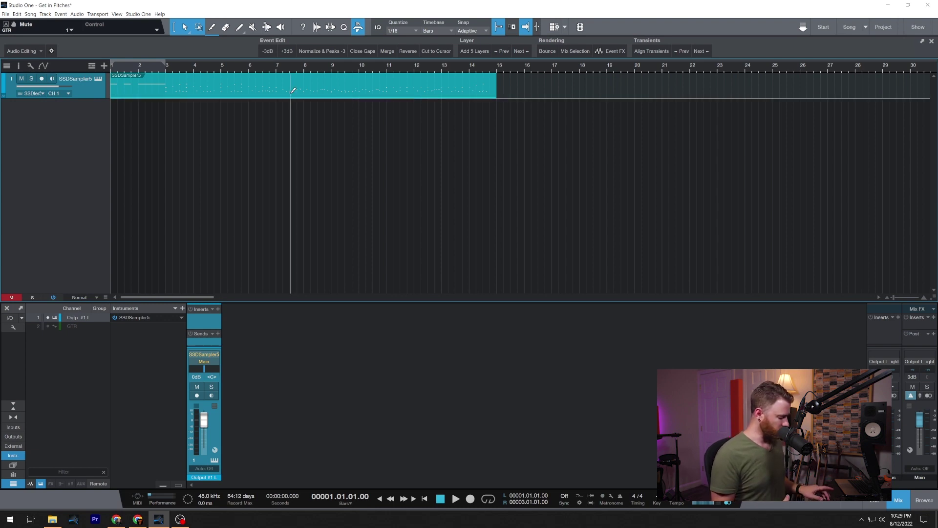
{"action": "key", "text": "ctrl+e"}
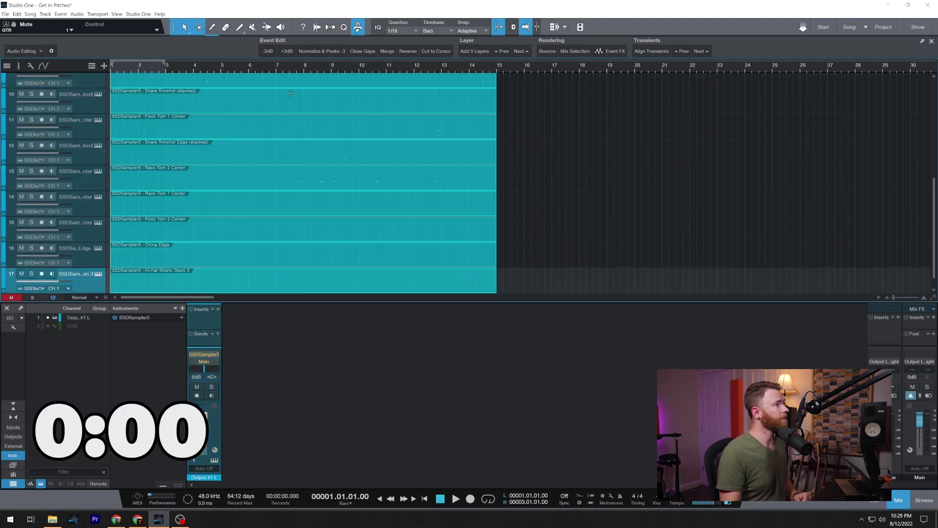